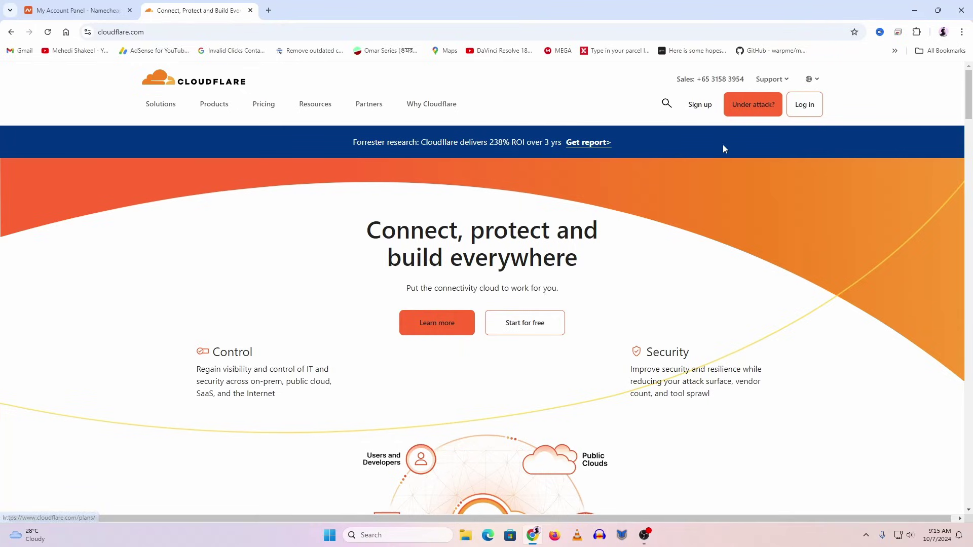
Sign in to Cloudflare and submit techgearbd.com as a new domain
left_click(803, 114)
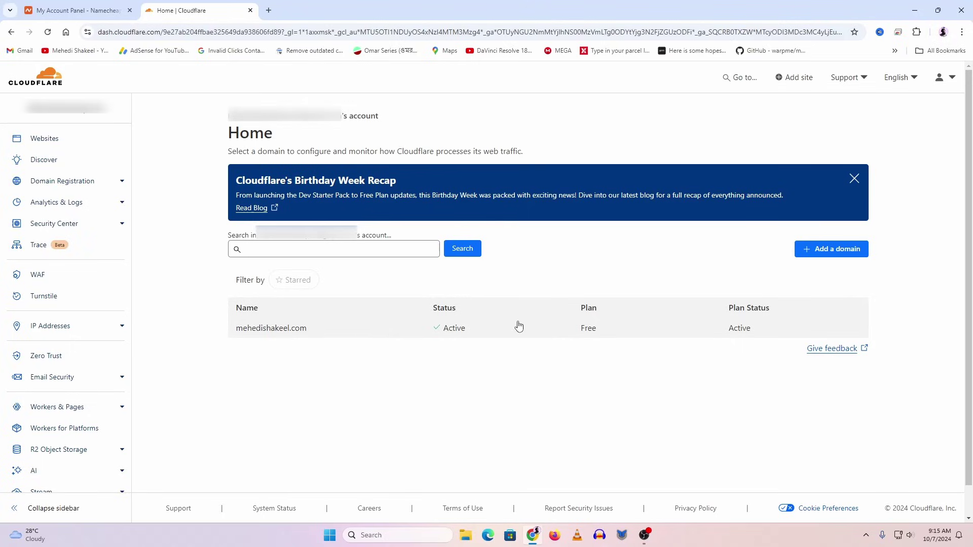
left_click(832, 254)
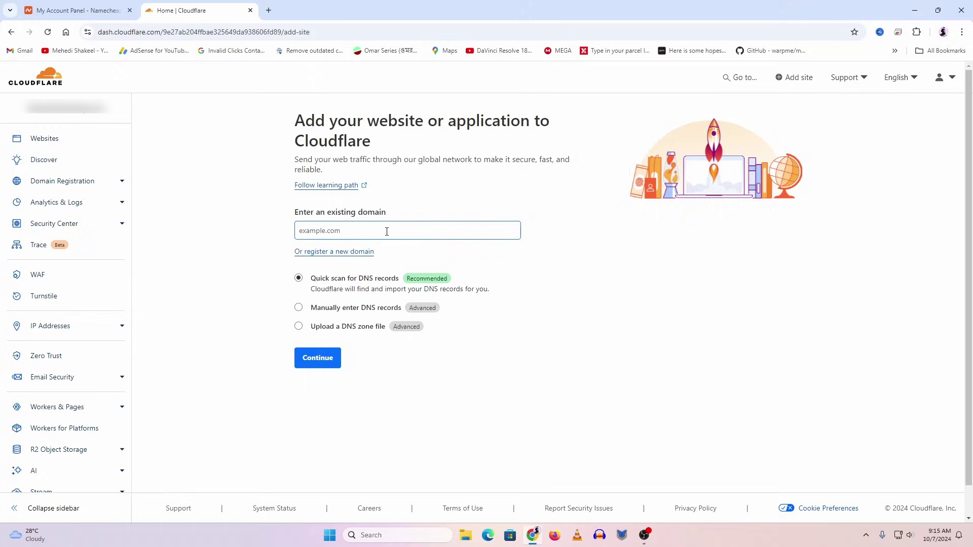
type("tech")
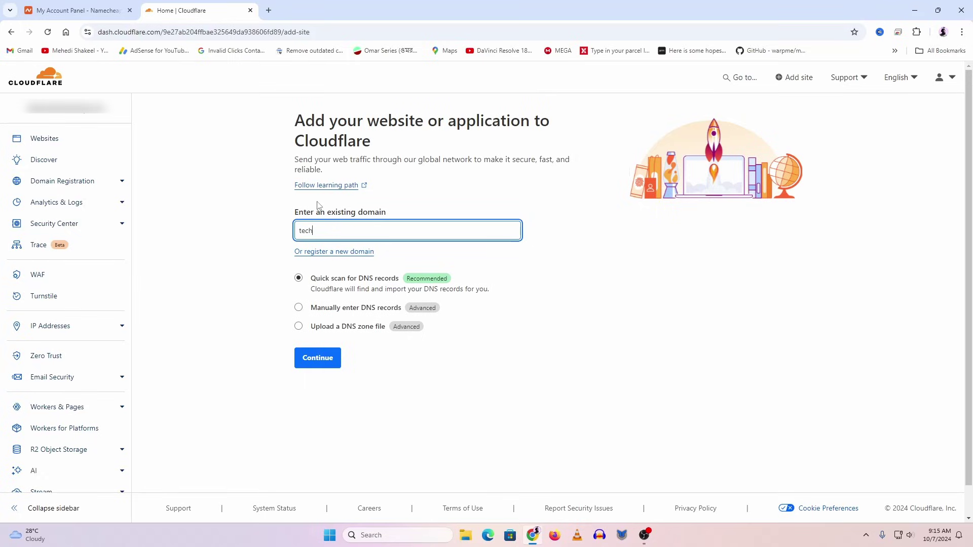
type("gearbd.c")
type("om")
left_click(318, 358)
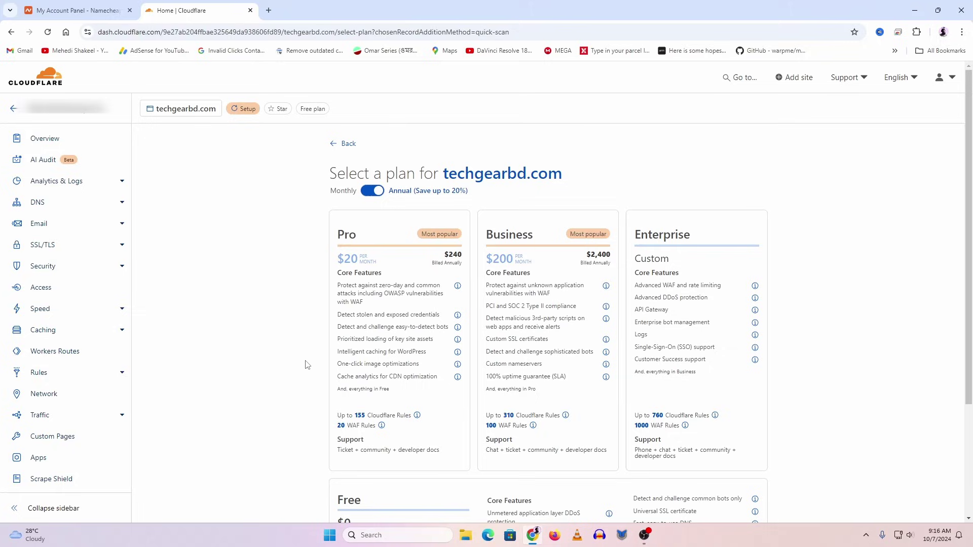
scroll(306, 365, "down", 3)
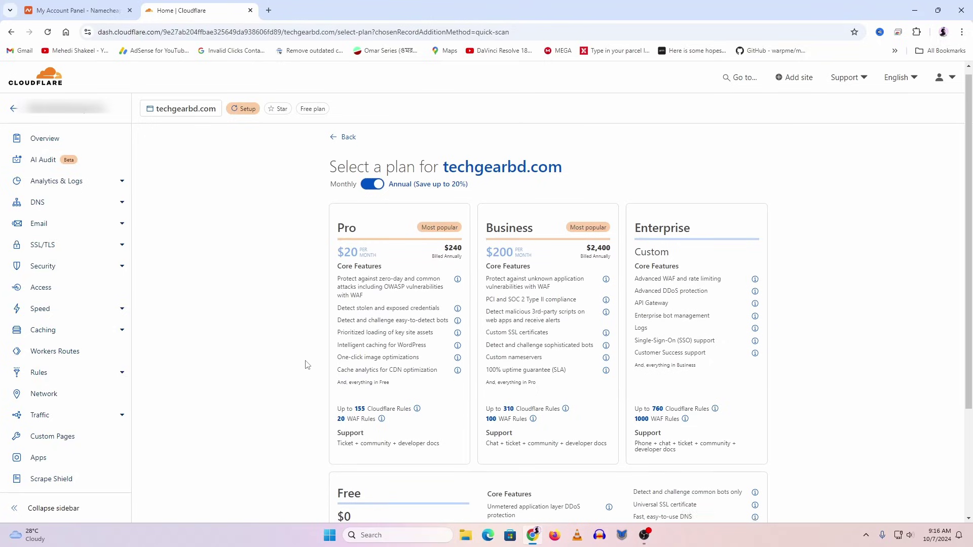
Select and confirm the Free plan for techgearbd.com
left_click(437, 369)
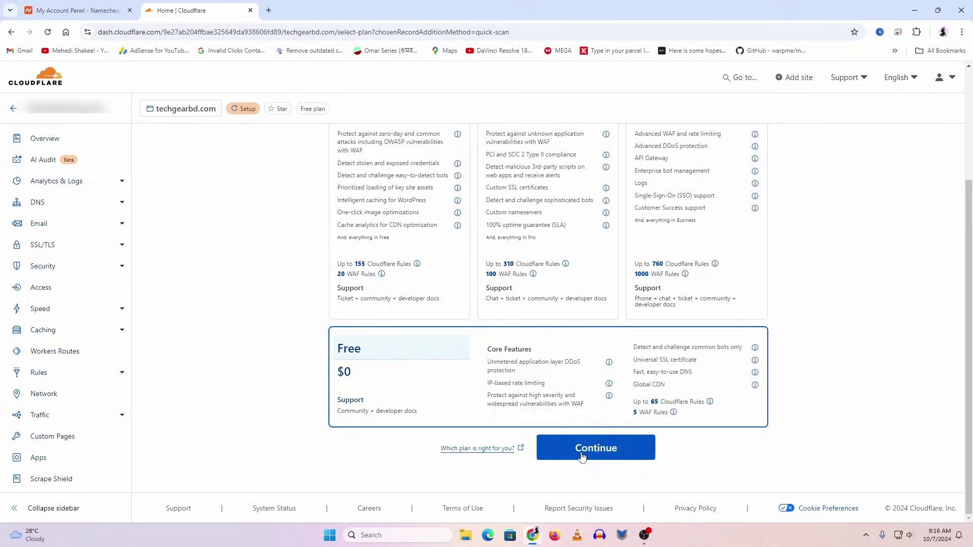
left_click(582, 455)
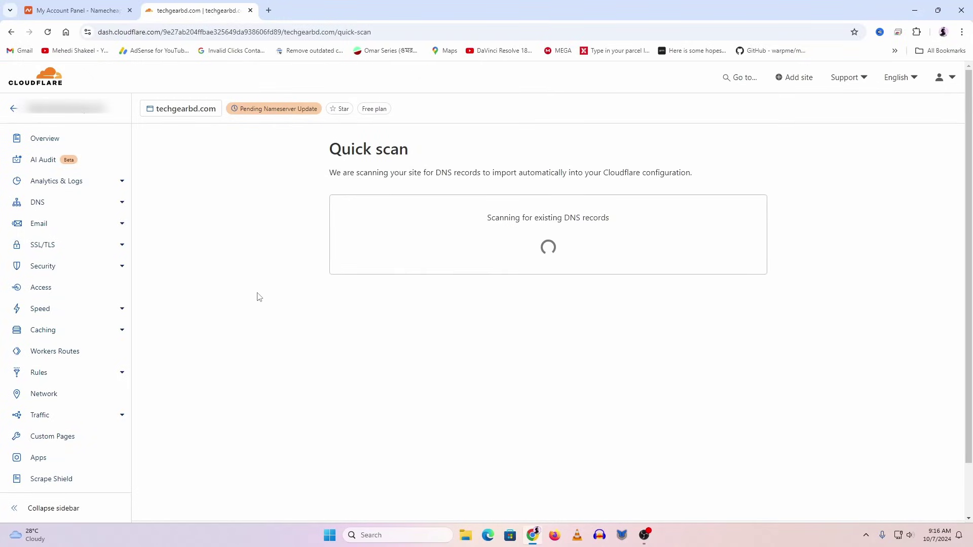
scroll(267, 357, "down", 1)
scroll(267, 358, "down", 3)
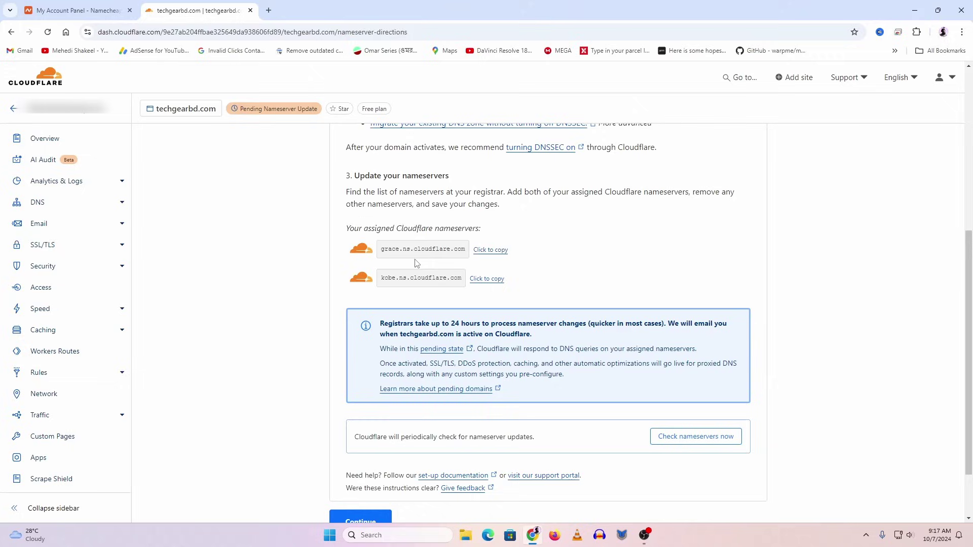
Copy grace.ns.cloudflare.com and switch techgearbd.com in Namecheap to Custom DNS
left_click(492, 251)
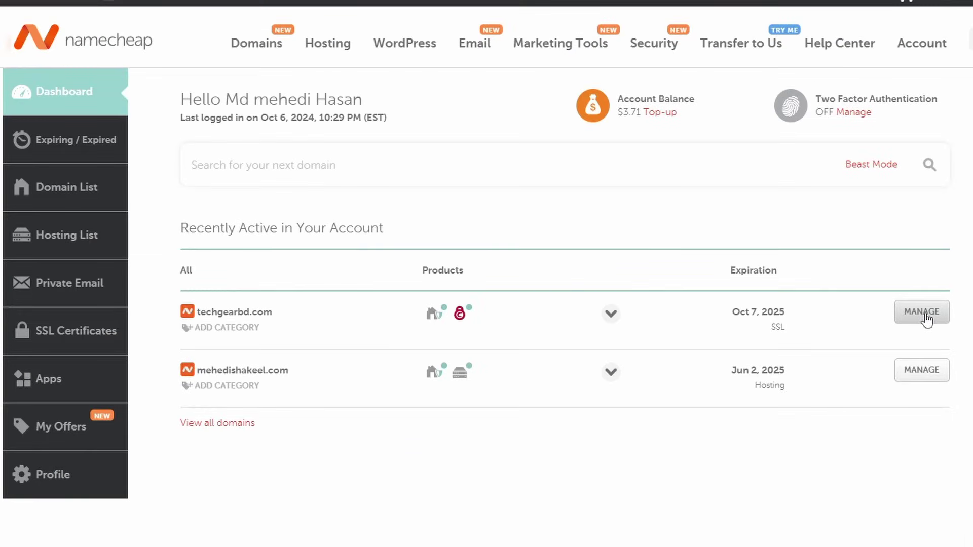
left_click(921, 312)
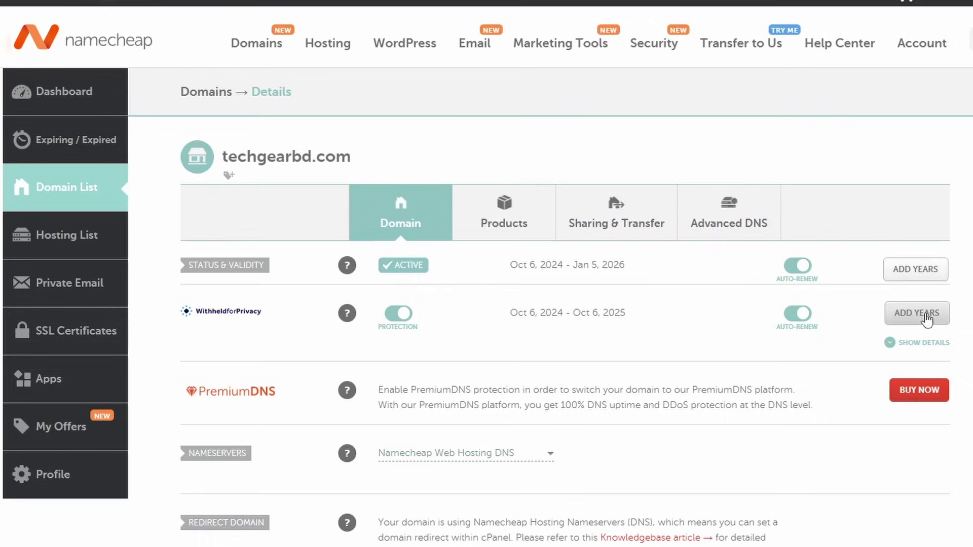
left_click(552, 459)
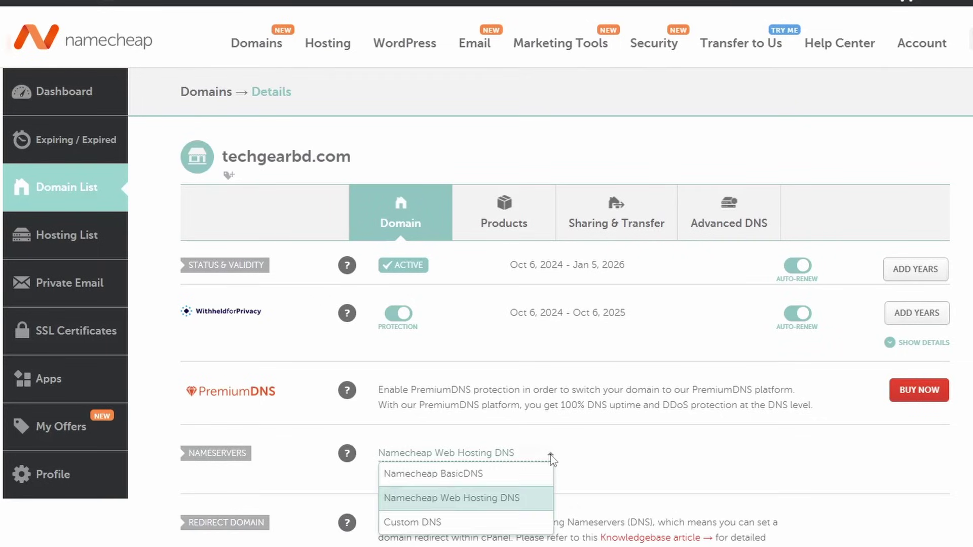
left_click(482, 523)
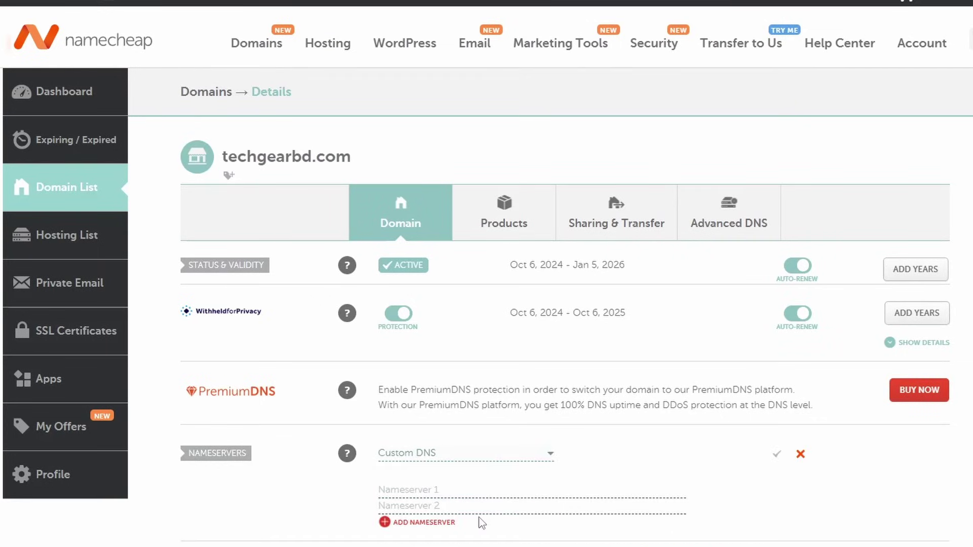
left_click(426, 492)
type("grace.ns.cloudflare.com")
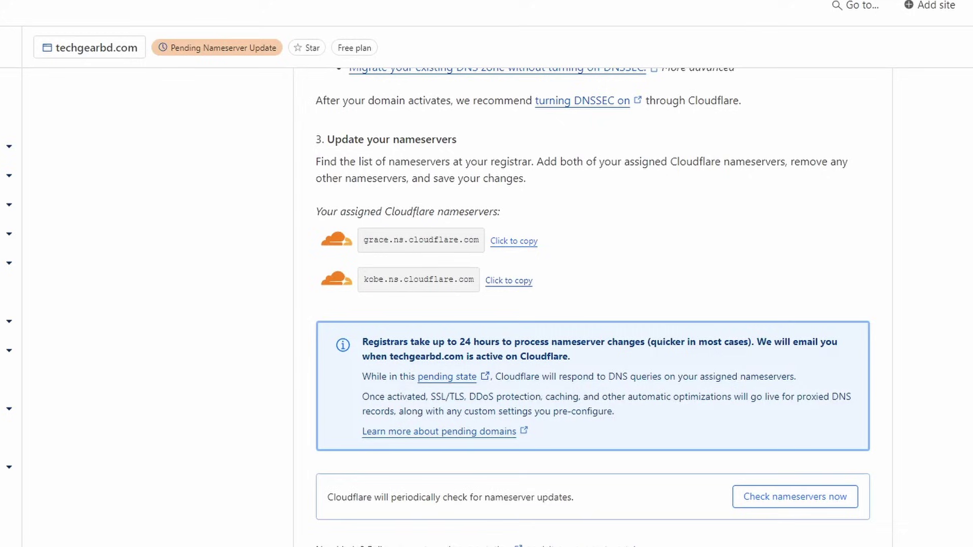
Add kobe.ns.cloudflare.com as Nameserver 2 and save the custom nameservers
left_click(510, 282)
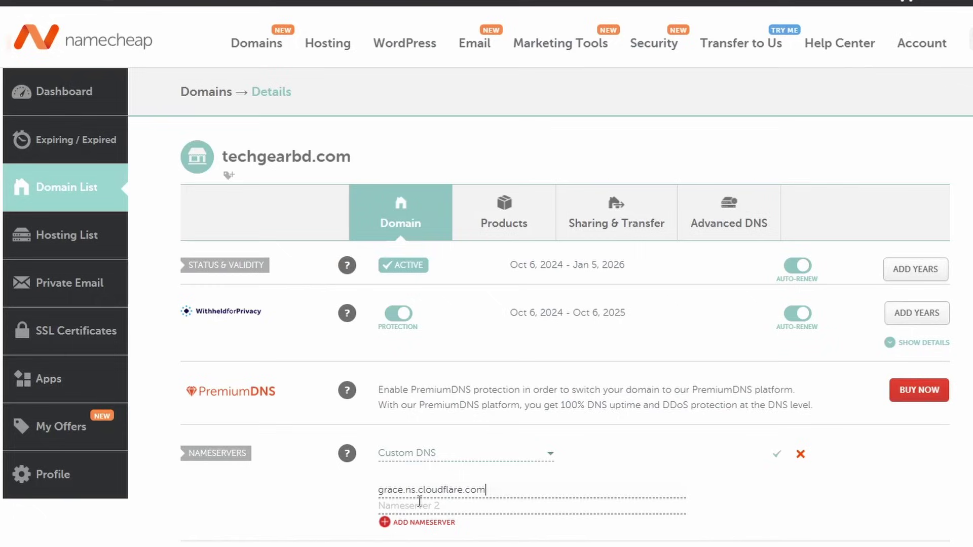
left_click(419, 502)
key("ctrl+v")
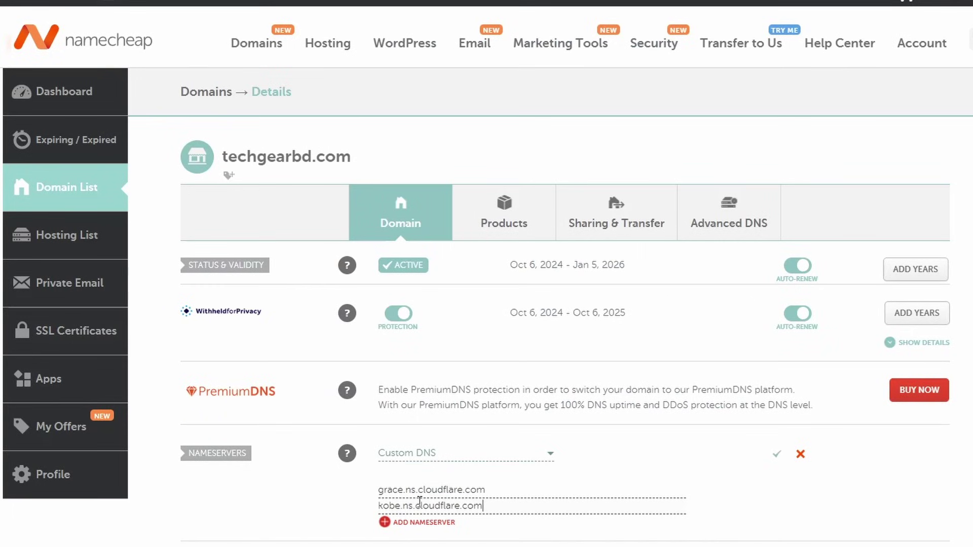
left_click(777, 458)
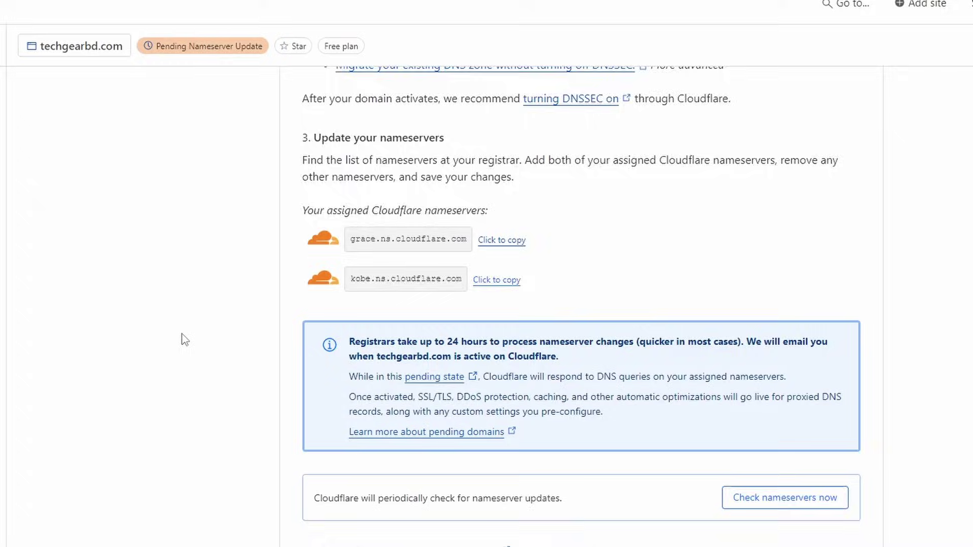
scroll(183, 339, "down", 2)
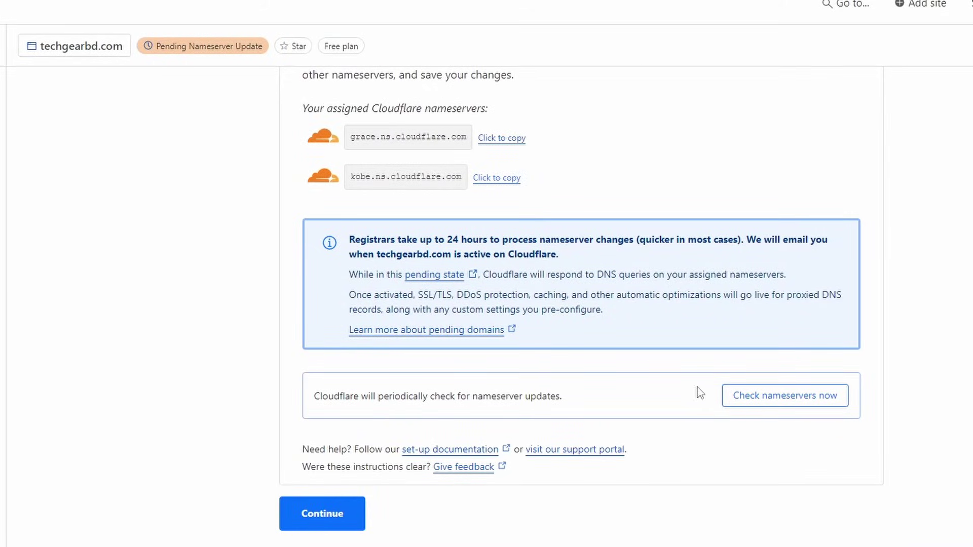
Request an immediate nameserver check, then return to the Cloudflare account's domain list
left_click(748, 409)
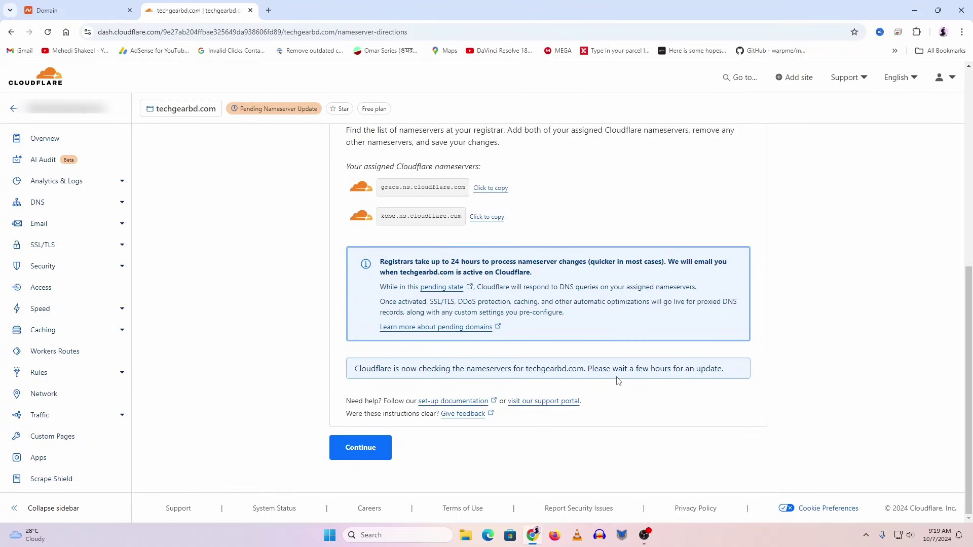
left_click(361, 451)
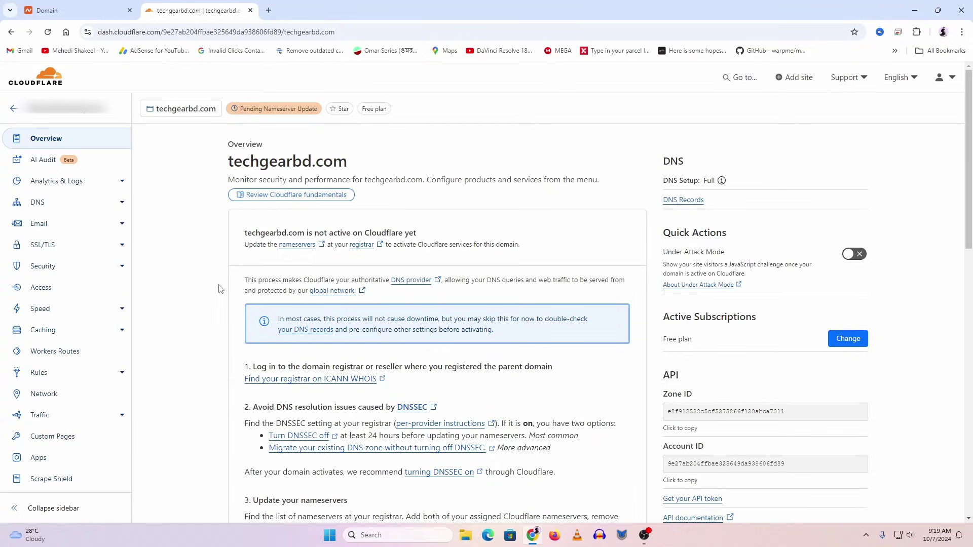
scroll(426, 363, "down", 2)
key("alt+Left")
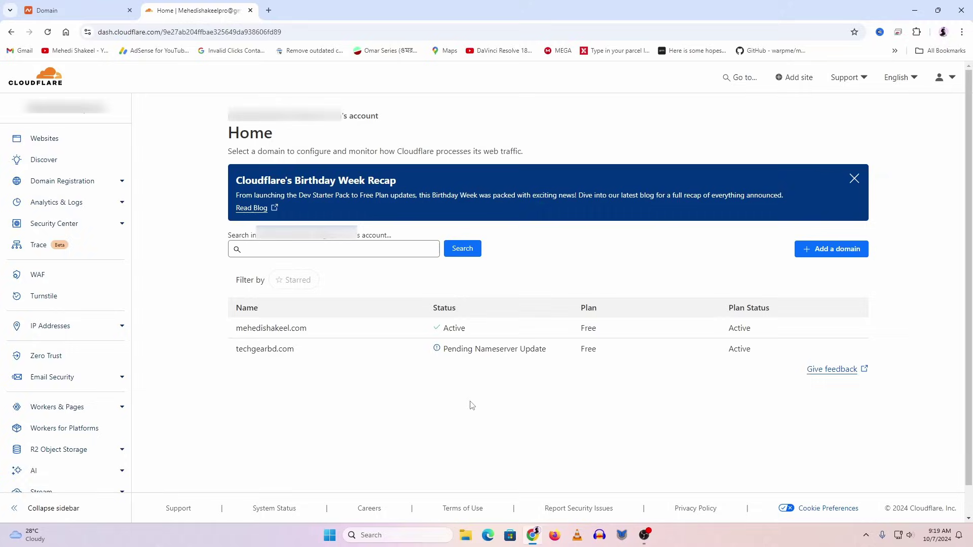
Reload the Cloudflare Home page and switch back to Namecheap's techgearbd.com details
left_click(47, 32)
left_click(69, 10)
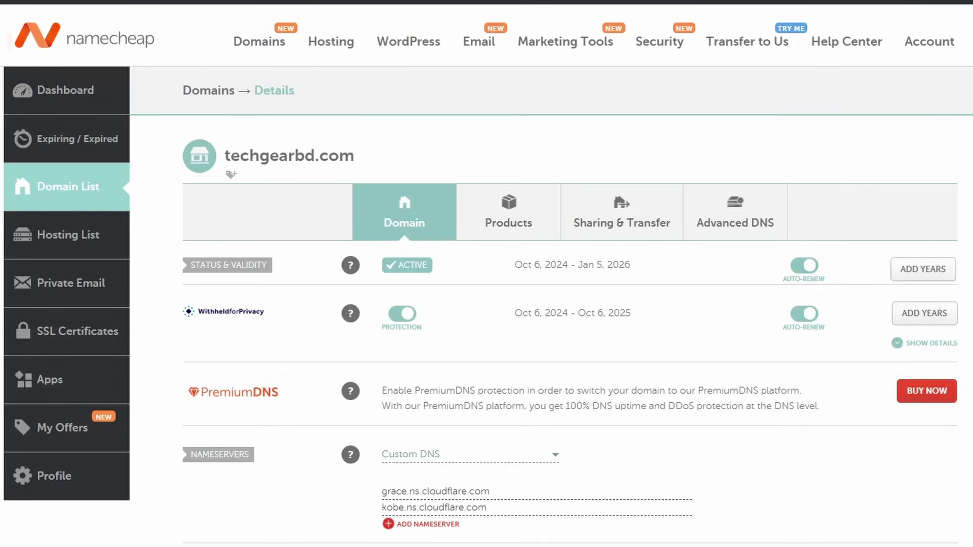